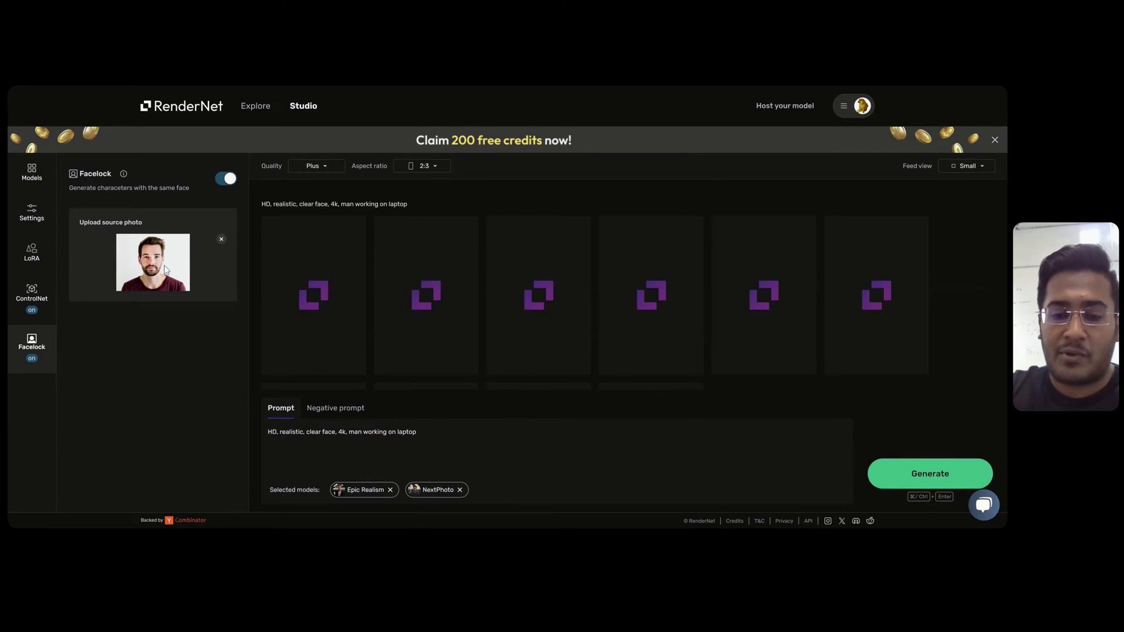
Show the ControlNet settings and keep OpenPose (Full) as the Non-SDXL preprocessor for the laptop photo
click(41, 299)
scroll(166, 343, down, 2)
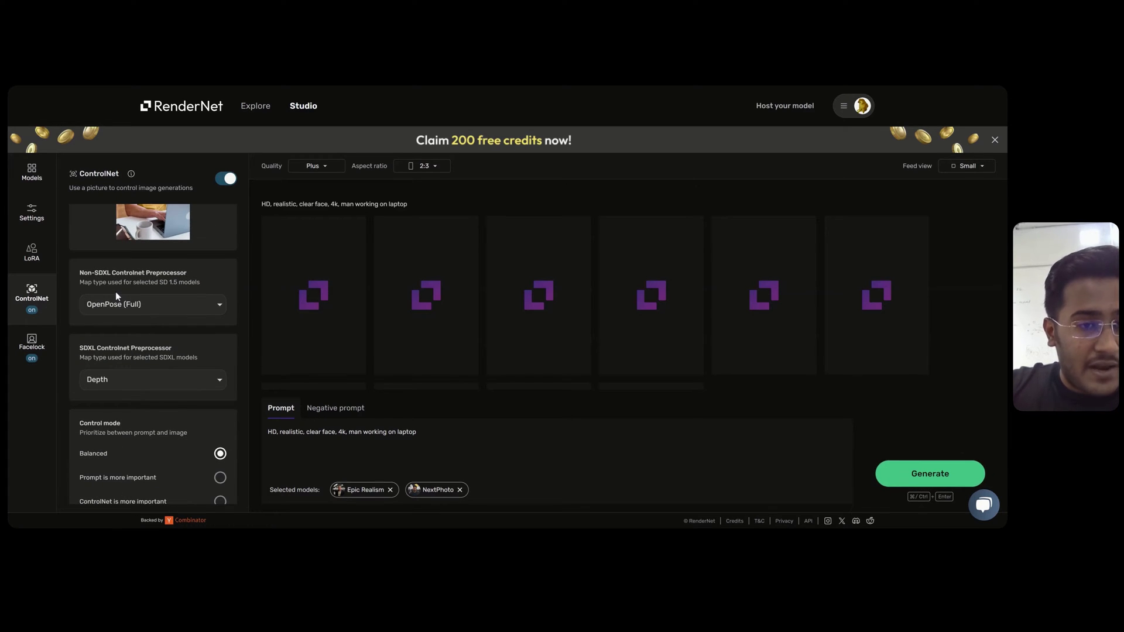
click(122, 309)
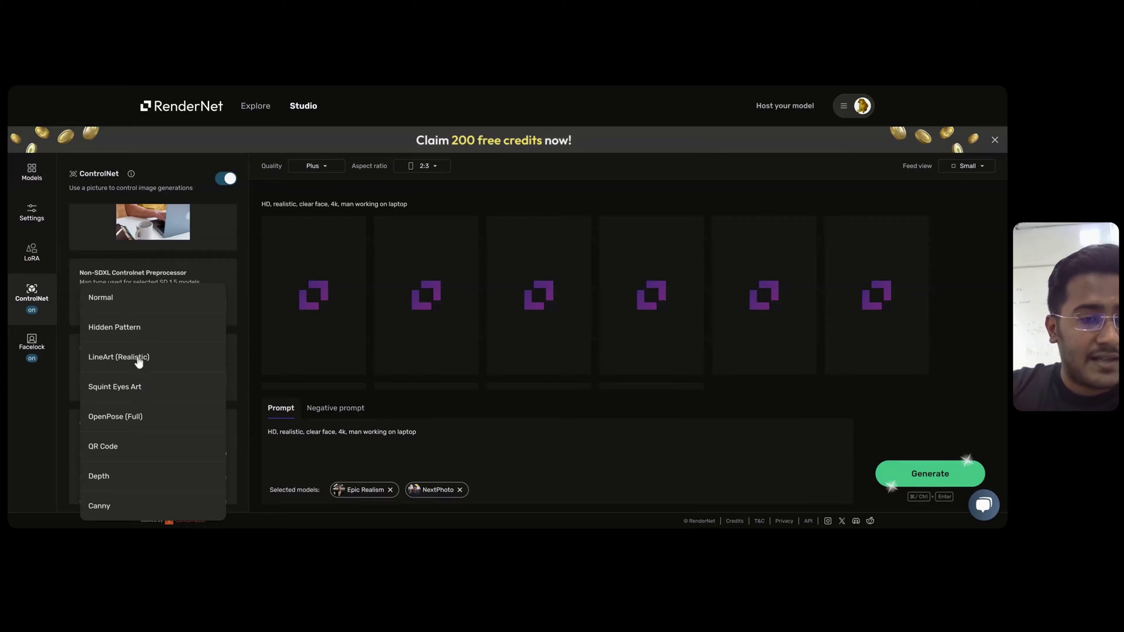
click(129, 416)
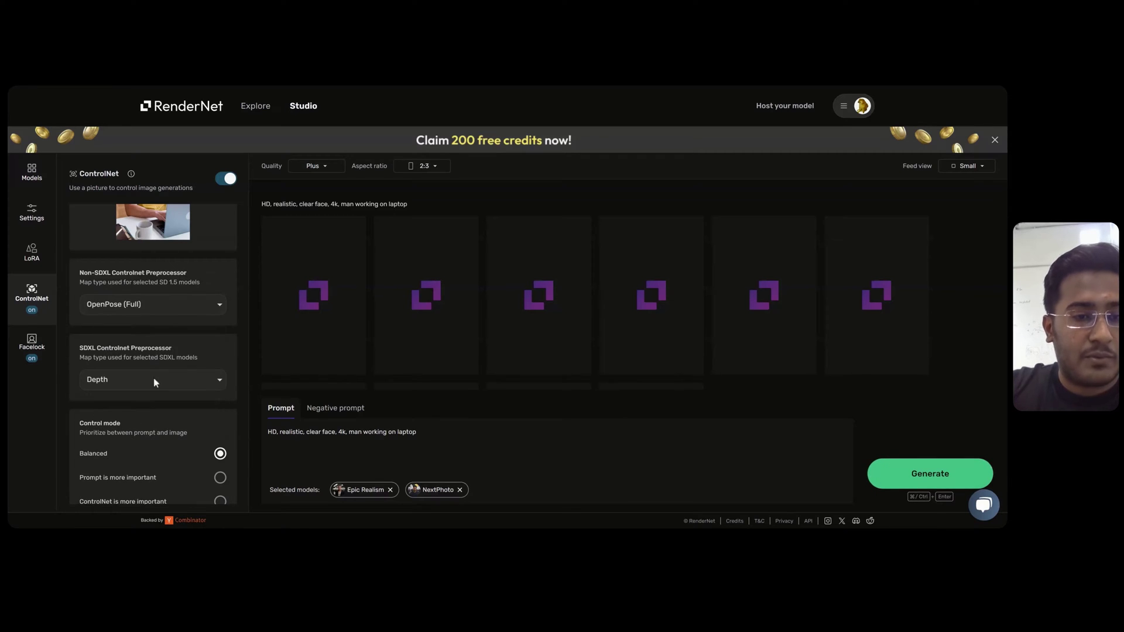
scroll(198, 275, up, 2)
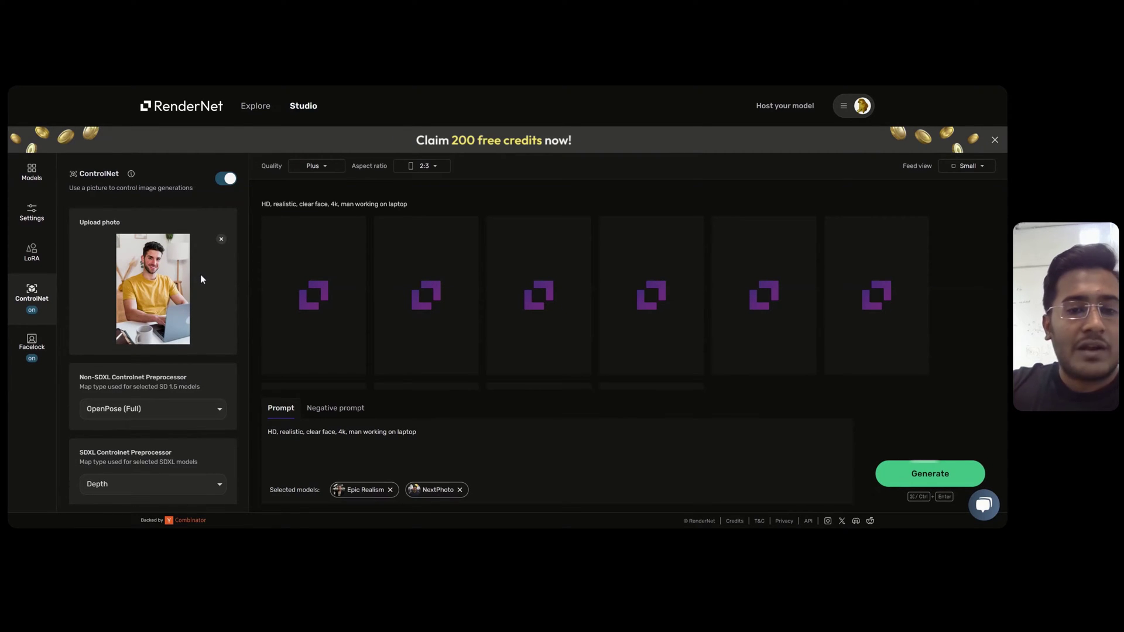
click(888, 482)
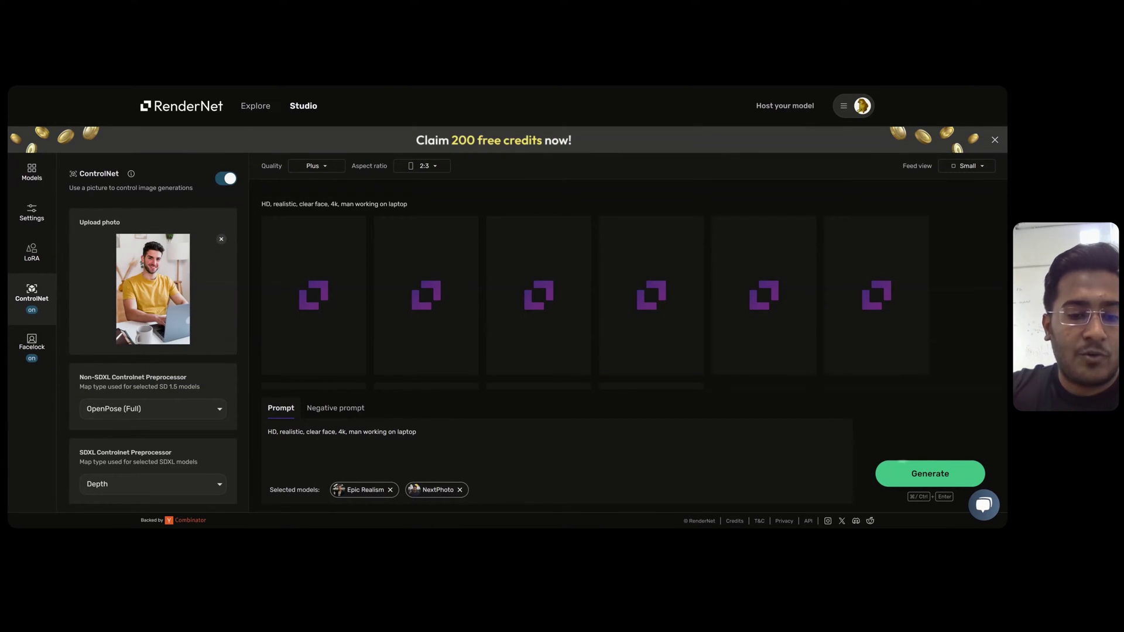
double_click(354, 490)
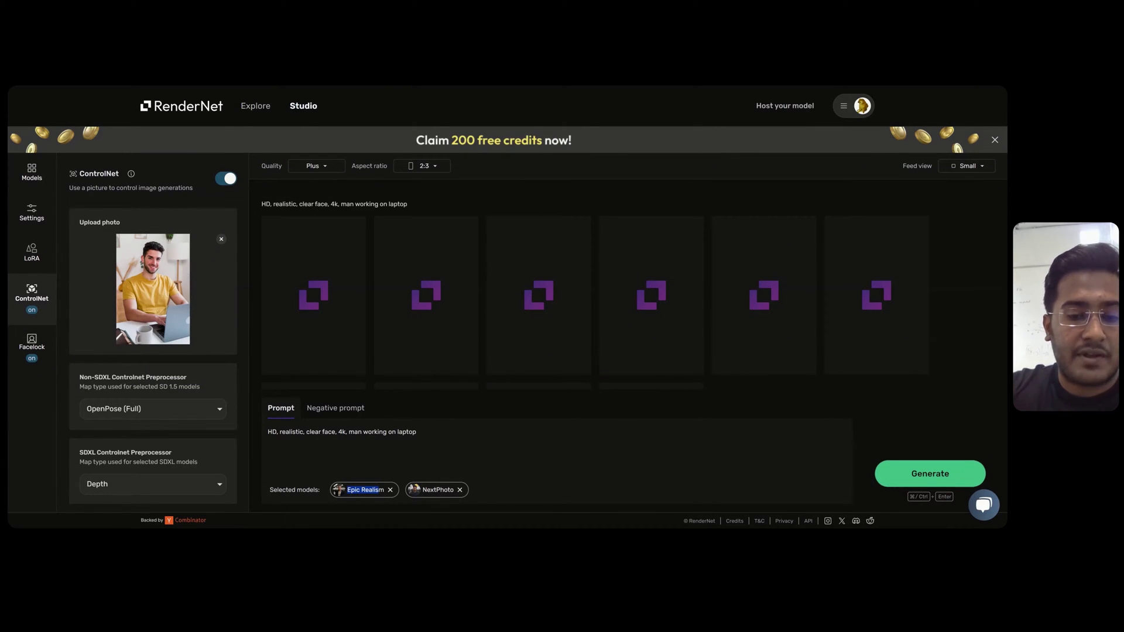
click(474, 475)
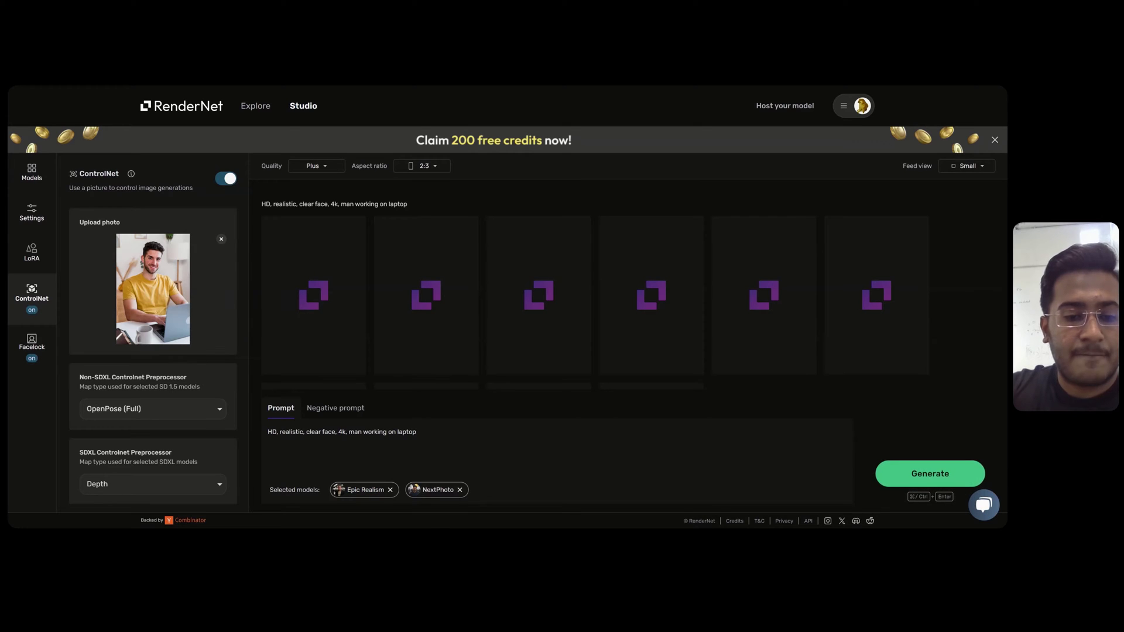
key(ctrl+shift+Left)
key(ctrl+shift+Left)
key(ctrl+shift+Left)
key(ctrl+shift+Left)
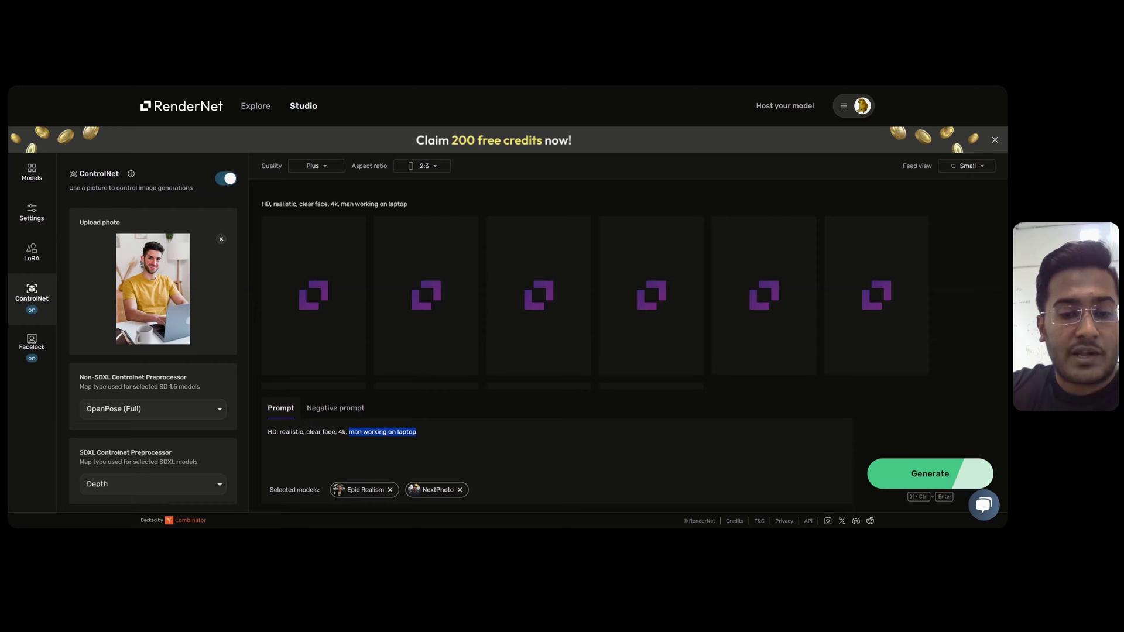
key(Right)
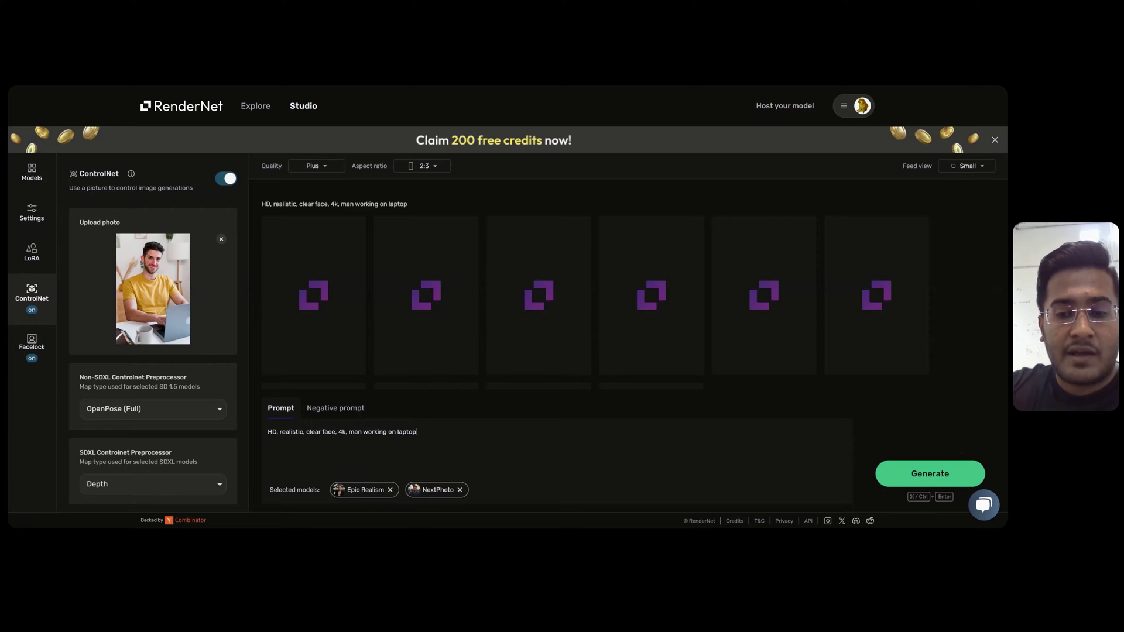
click(930, 484)
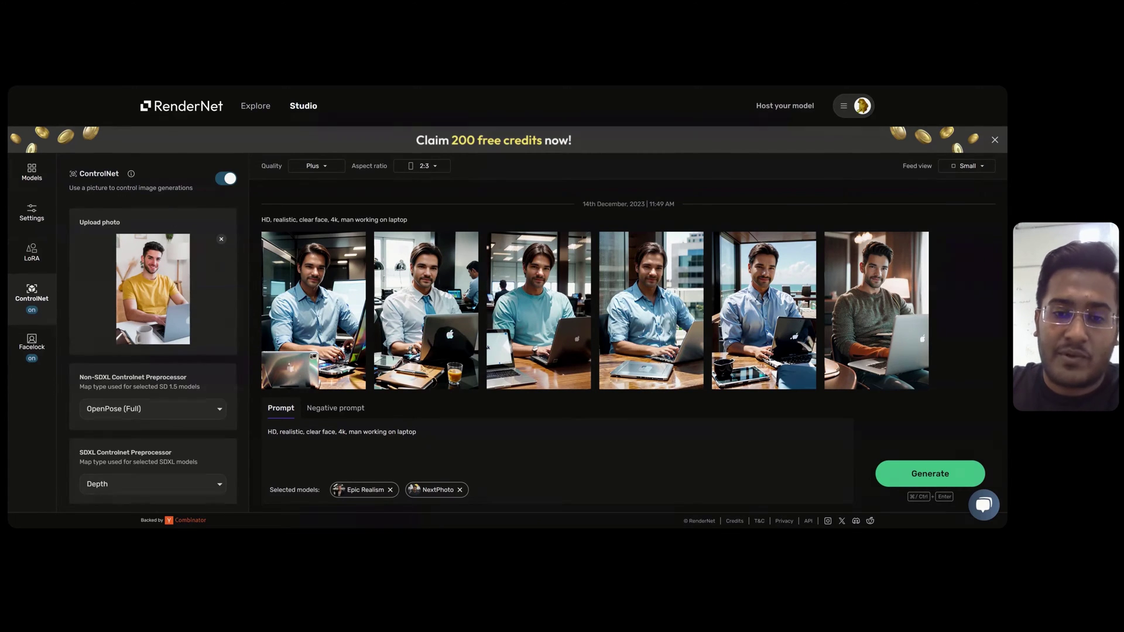
Enlarge the second laptop image and browse the next two results before closing the viewer
click(424, 297)
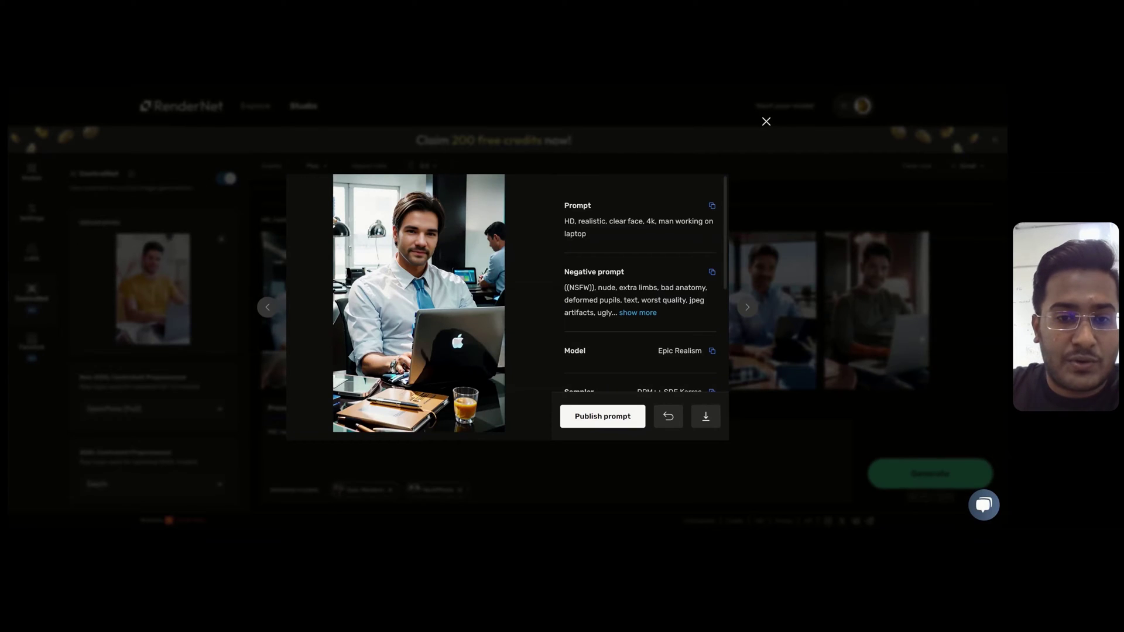
key(Right)
key(Right)
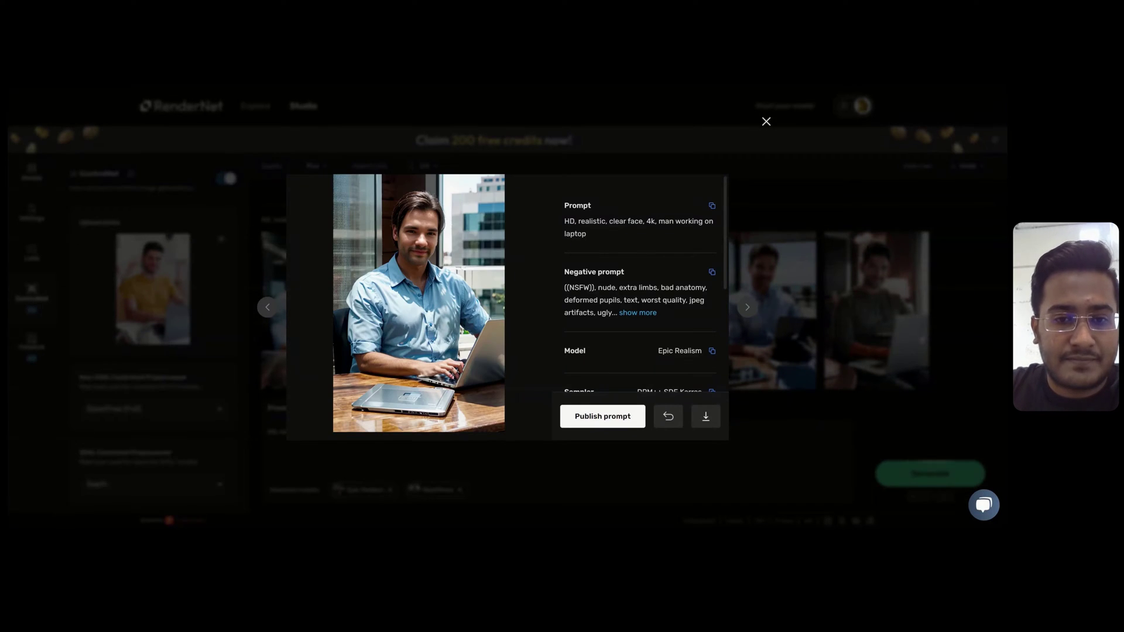
key(Right)
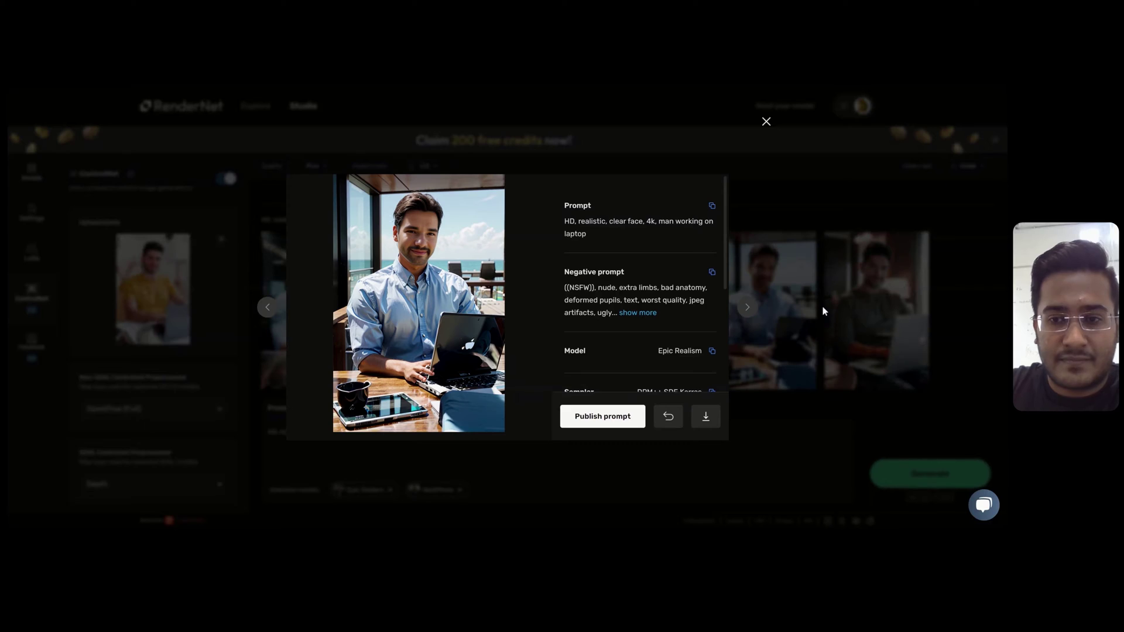
key(Escape)
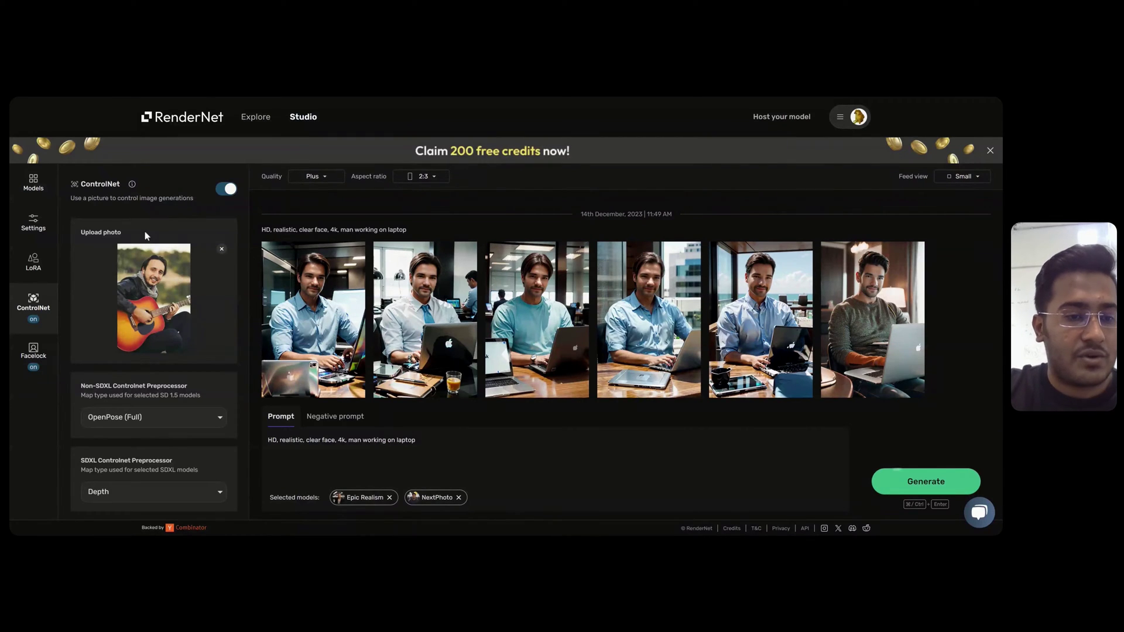
Confirm OpenPose (Full) stays the ControlNet preprocessor for the guitar pose photo
scroll(145, 234, down, 1)
click(162, 394)
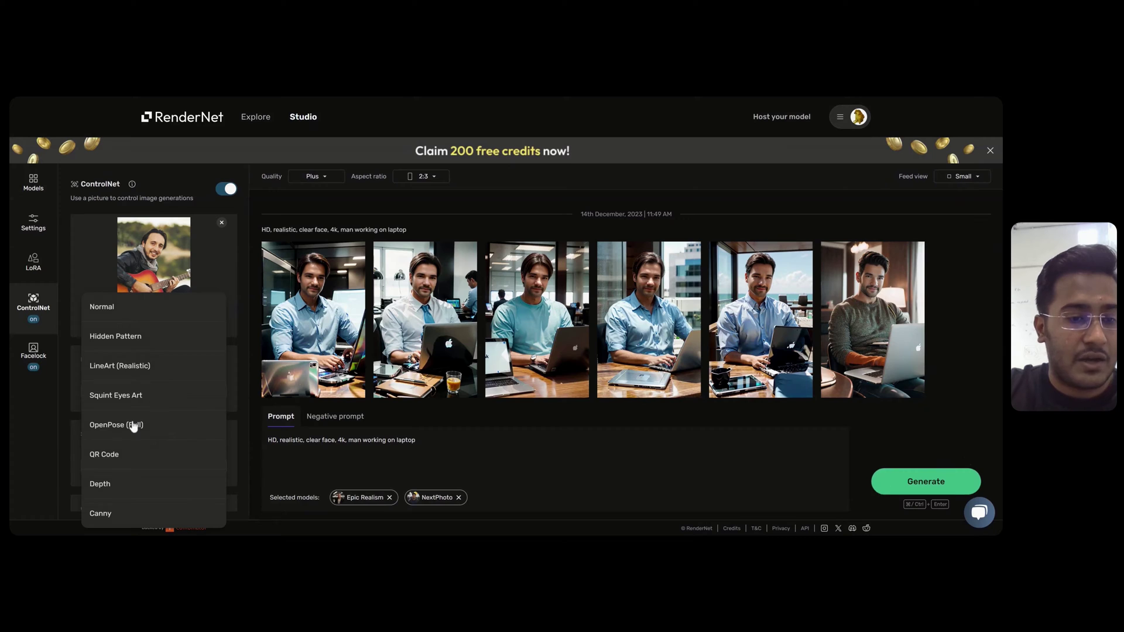
click(131, 425)
scroll(194, 339, up, 1)
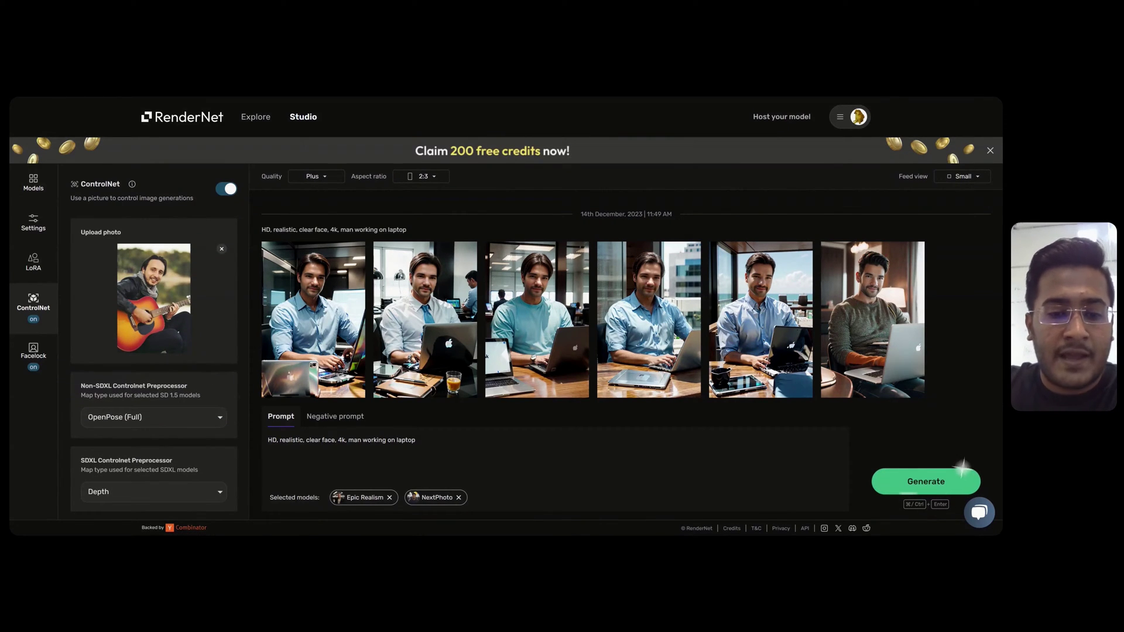
Remove the laptop wording from the prompt and generate the guitar-playing images
drag(416, 440, 367, 440)
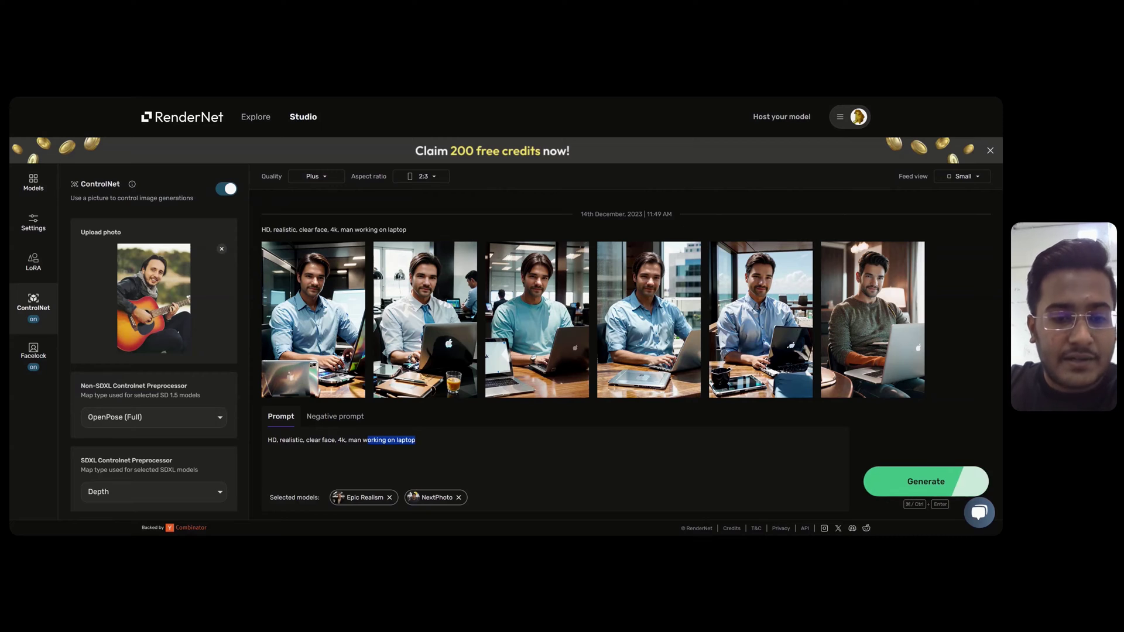
key(BackSpace)
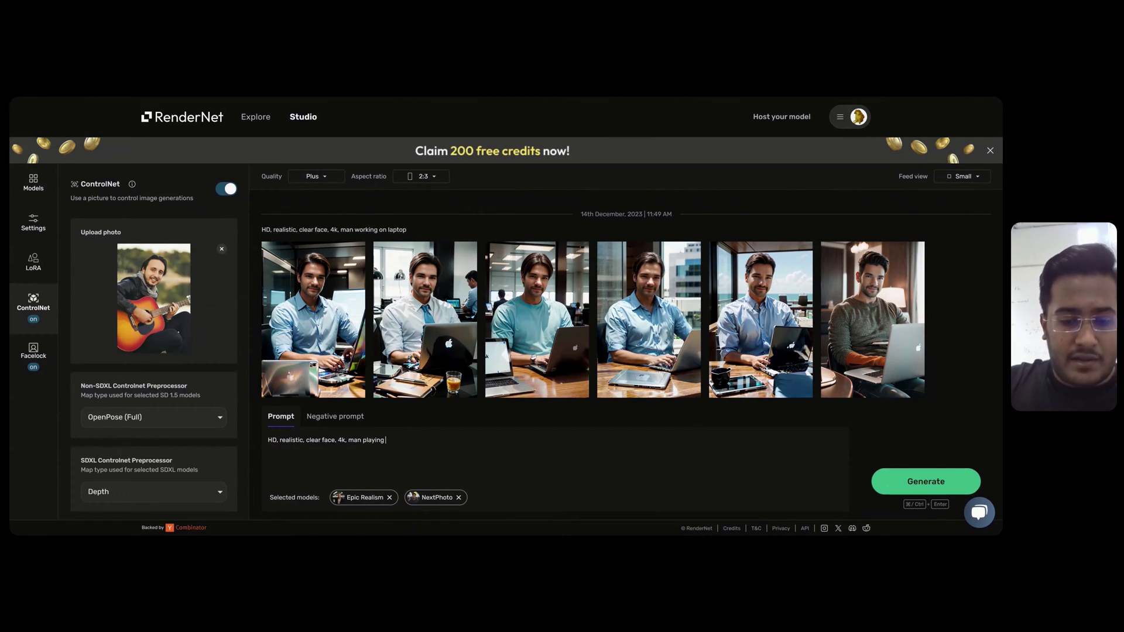
key(ctrl+Return)
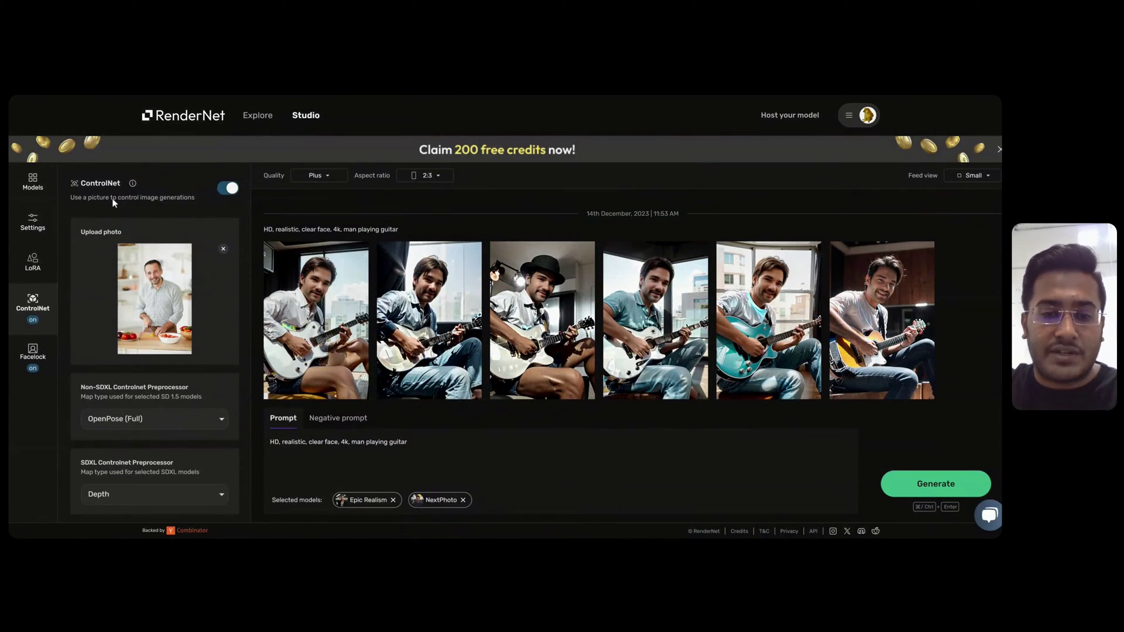
Replace 'playing guitar' in the prompt with 'chopping vegetables in kitchen' and generate
drag(366, 442, 407, 442)
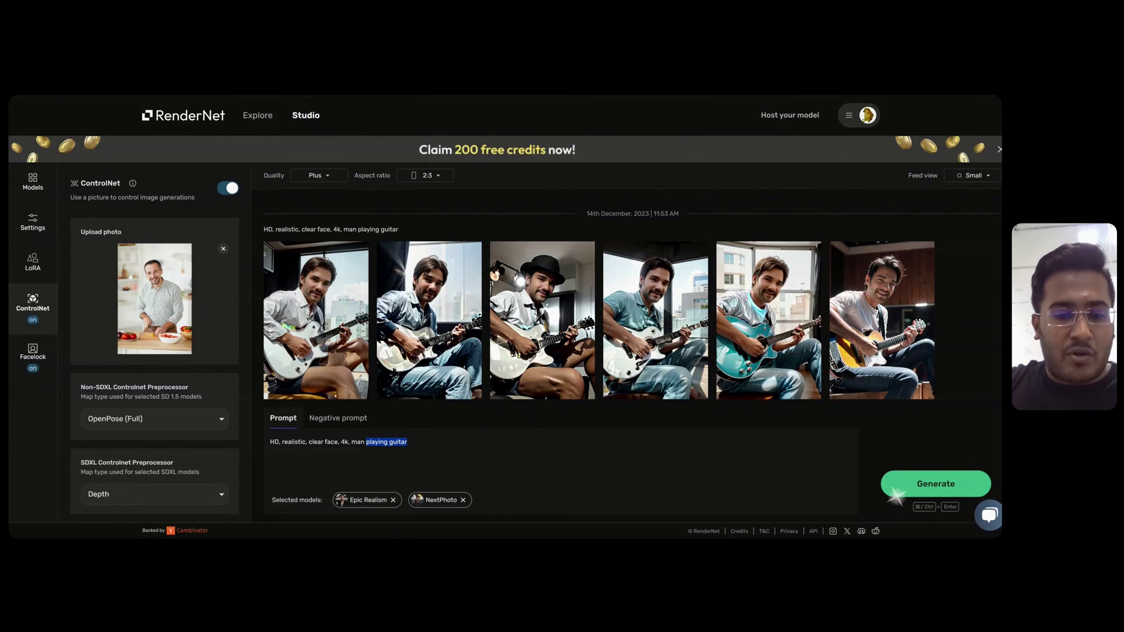
key(BackSpace)
text(chopping)
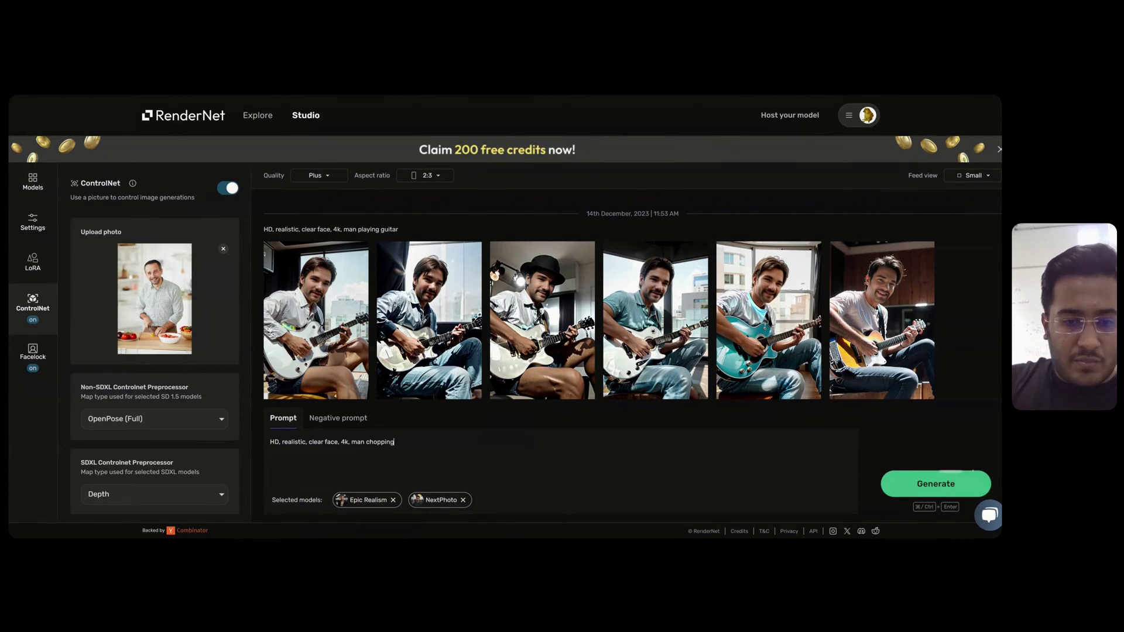
text( vegetable)
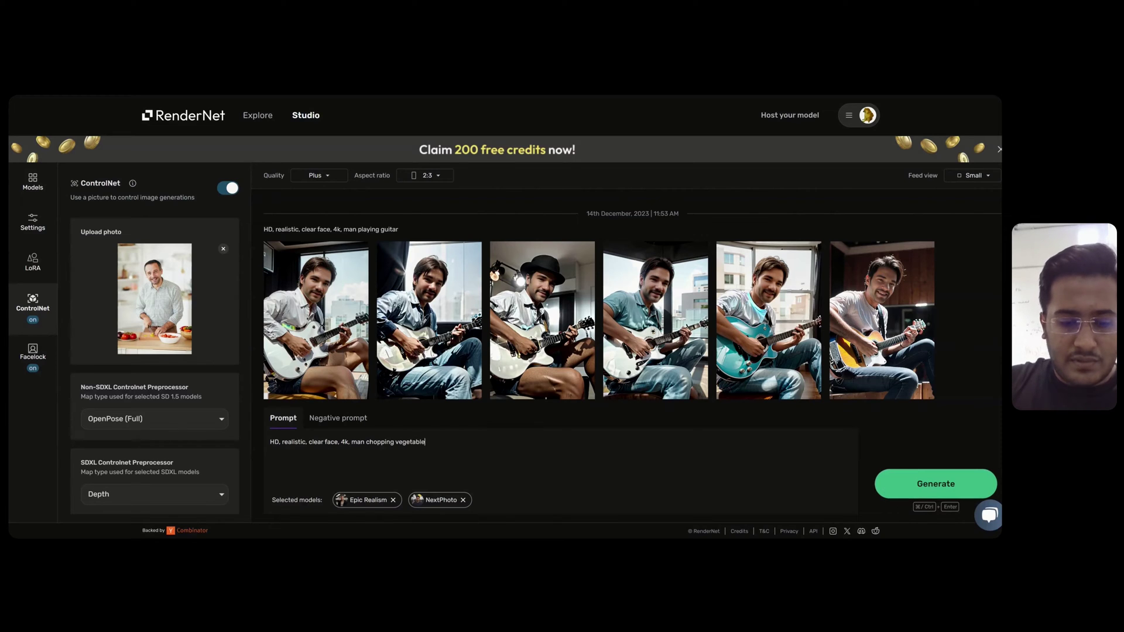
text(s in kit)
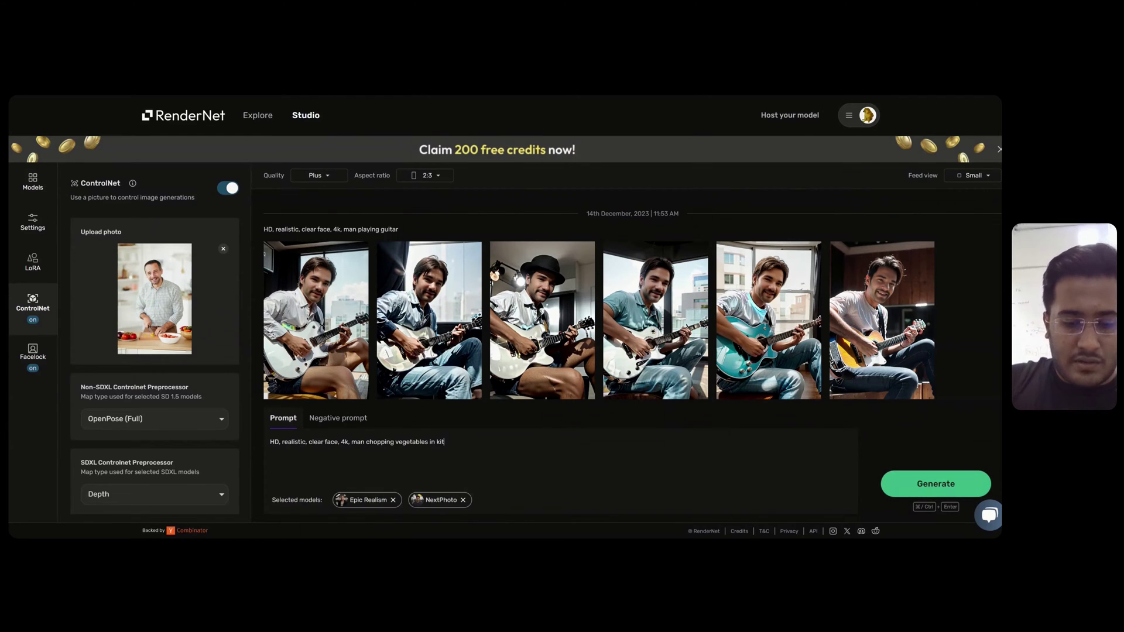
text(chen)
key(ctrl+Return)
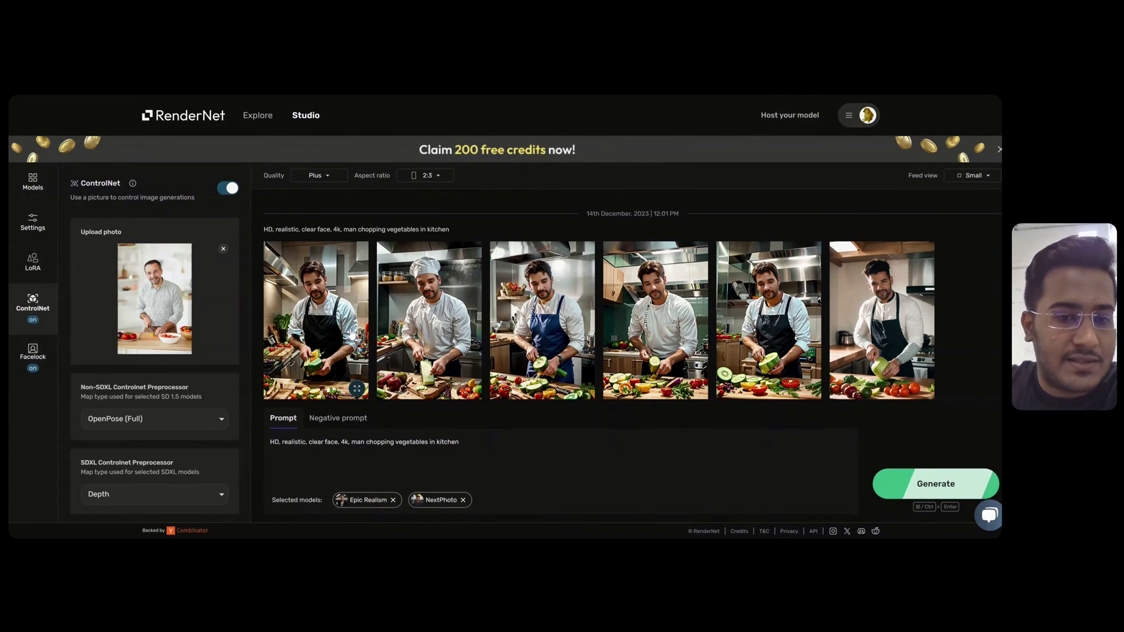
click(330, 321)
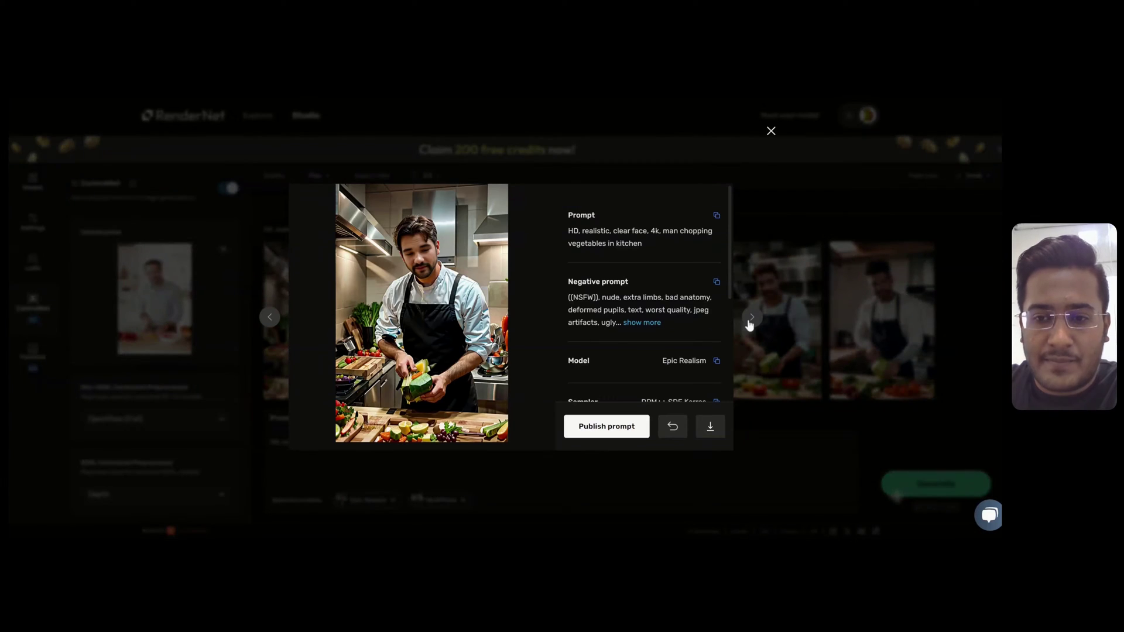
click(751, 319)
click(751, 319)
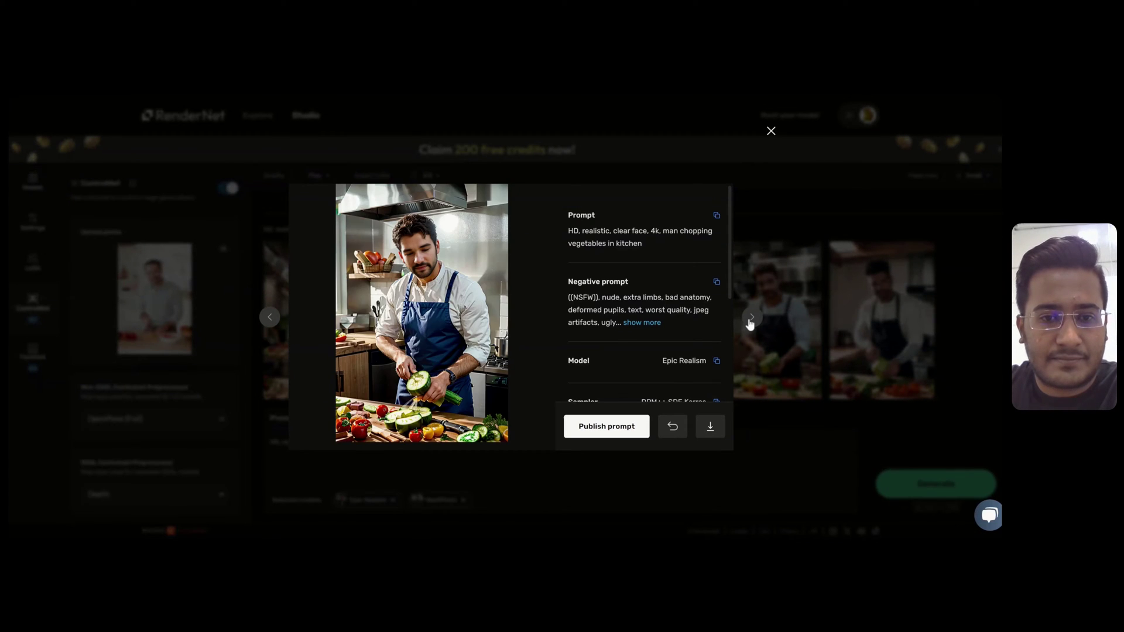
click(751, 319)
click(751, 319)
click(802, 296)
scroll(346, 354, down, 2)
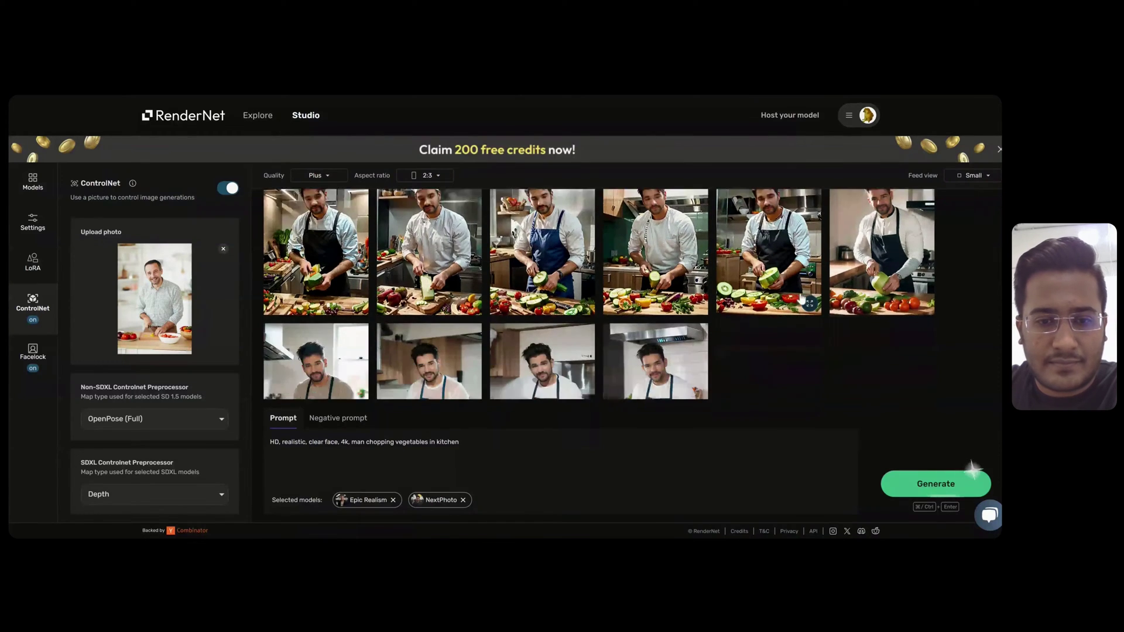
click(346, 355)
click(751, 319)
click(751, 319)
click(751, 319)
click(831, 282)
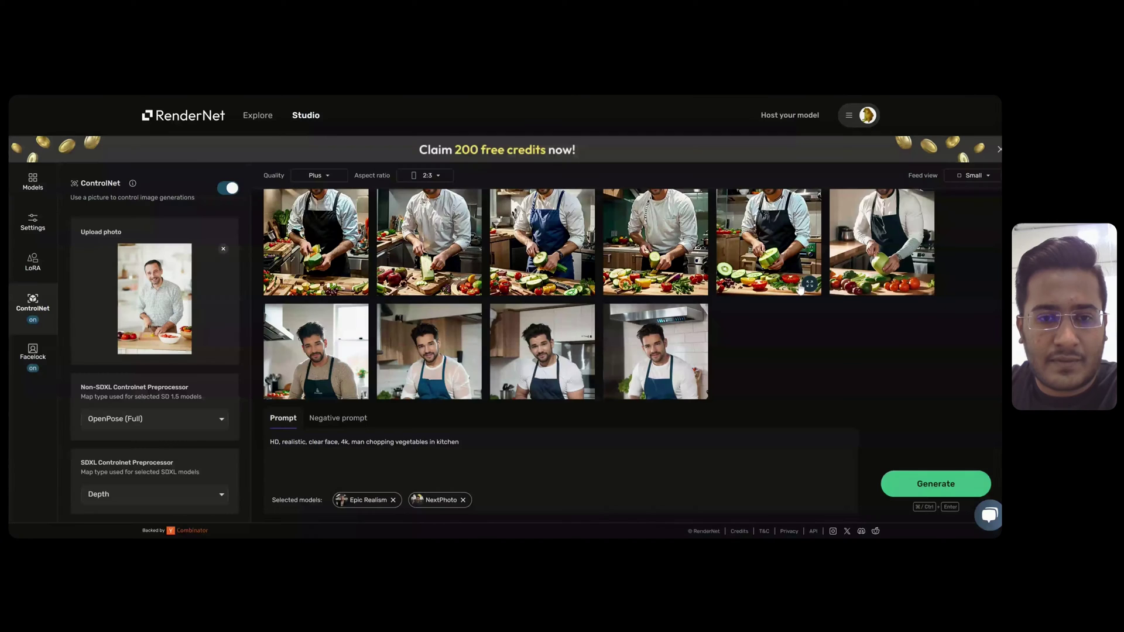
scroll(796, 328, up, 2)
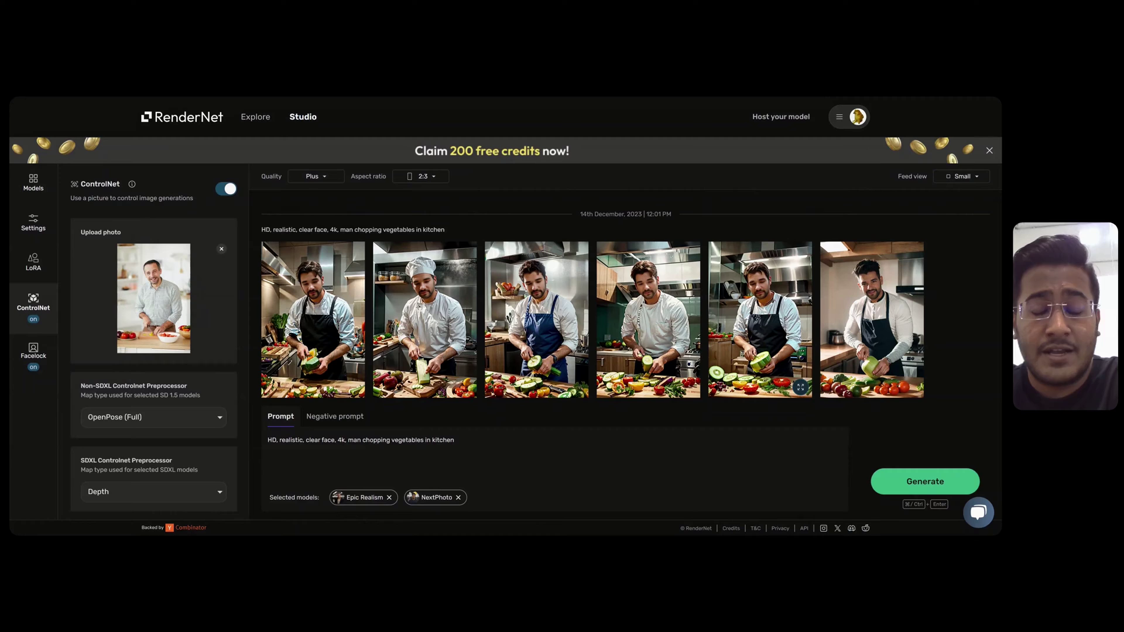